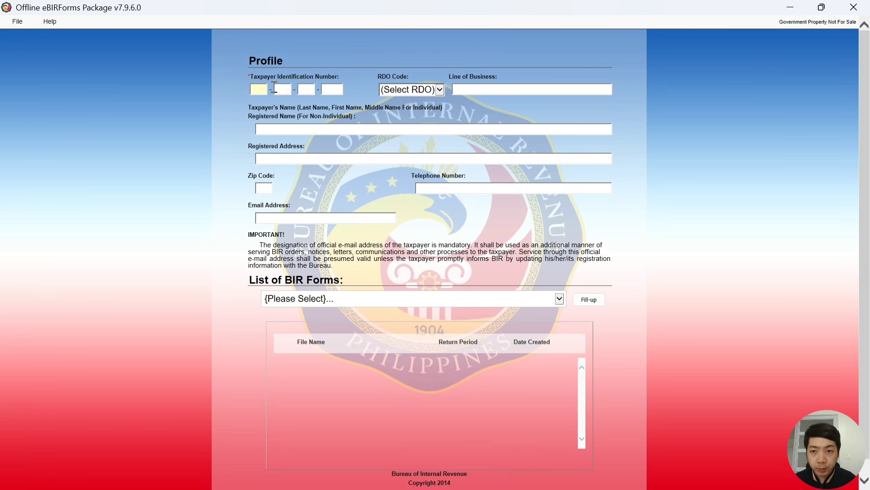
Enter the taxpayer's TIN, then exit eBIRForms and answer the save-changes prompt
{"action": "type", "text": "000"}
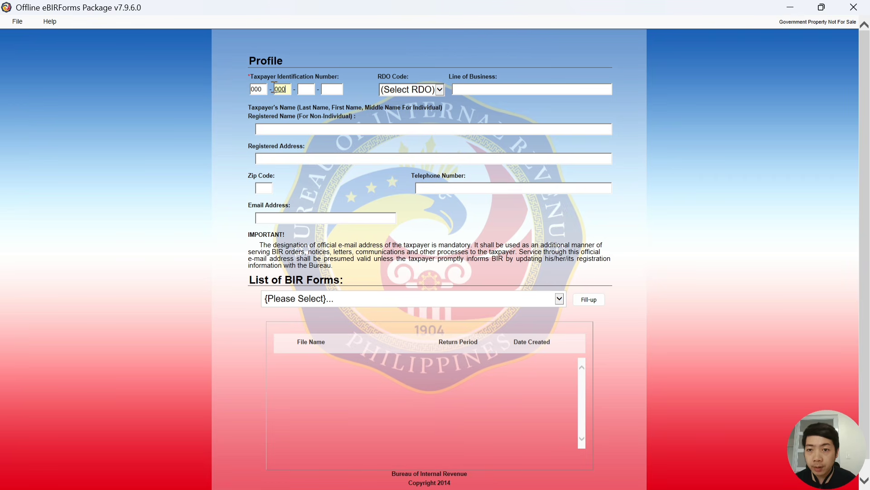
{"action": "type", "text": "00000000000"}
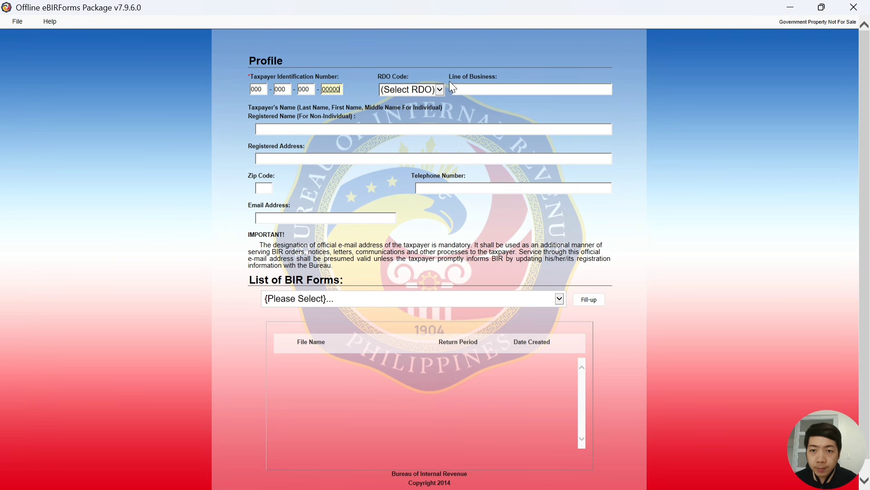
{"action": "key", "text": "Tab"}
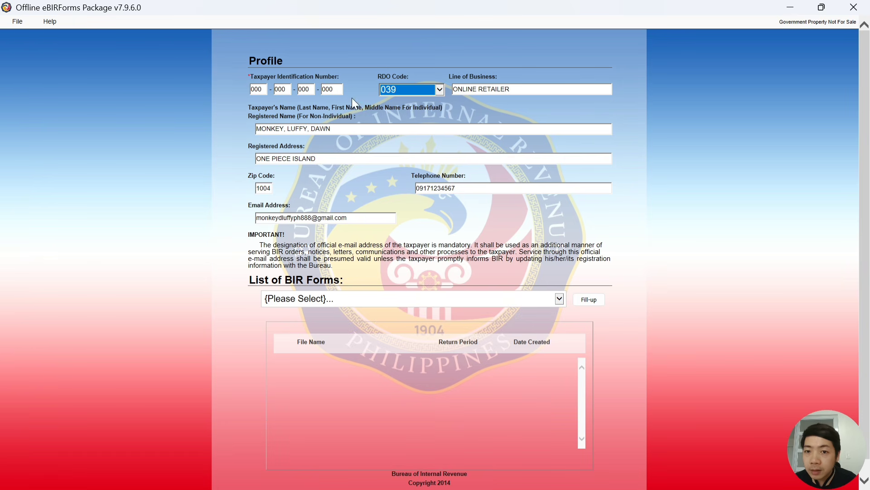
{"action": "left_click", "coordinate": [21, 23]}
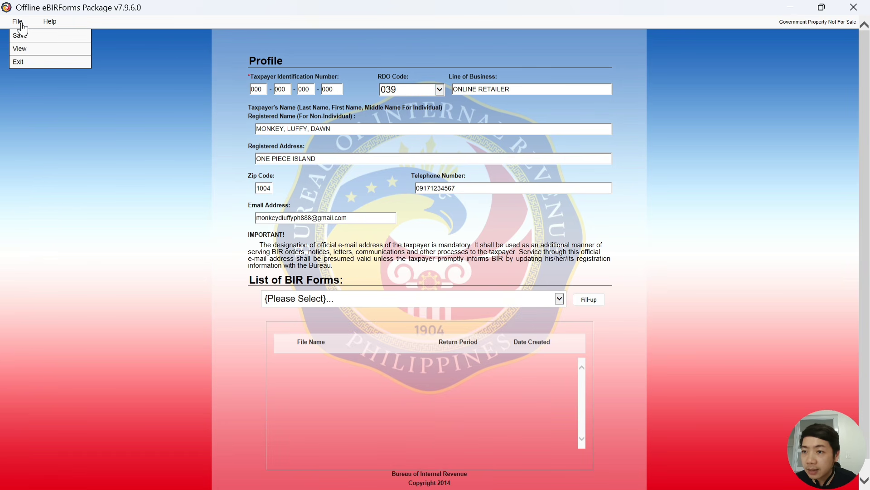
{"action": "left_click", "coordinate": [22, 64]}
{"action": "key", "text": "Return"}
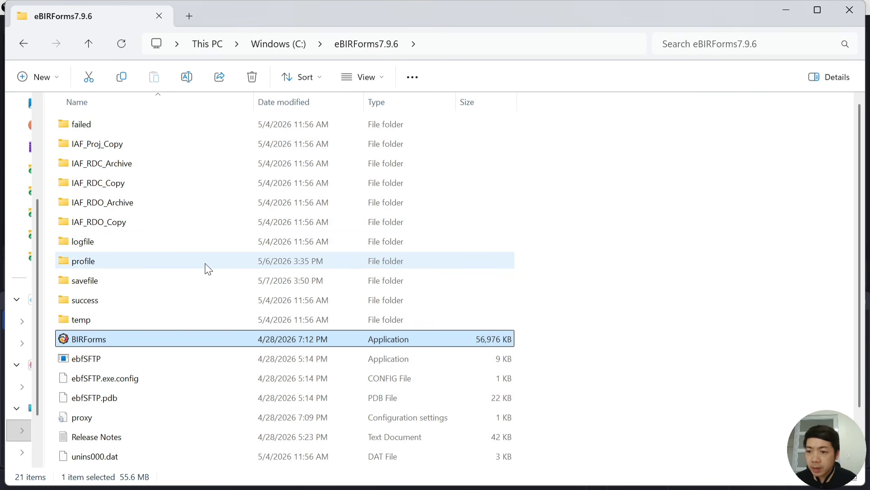
Permanently delete the three HTML profile files in the profile folder and return to eBIRForms7.9.6
{"action": "double_click", "coordinate": [99, 260]}
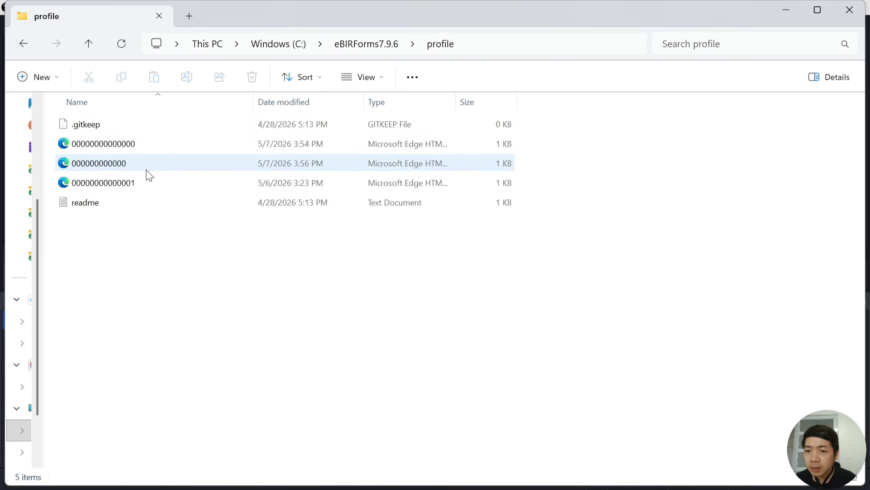
{"action": "left_click", "coordinate": [152, 146]}
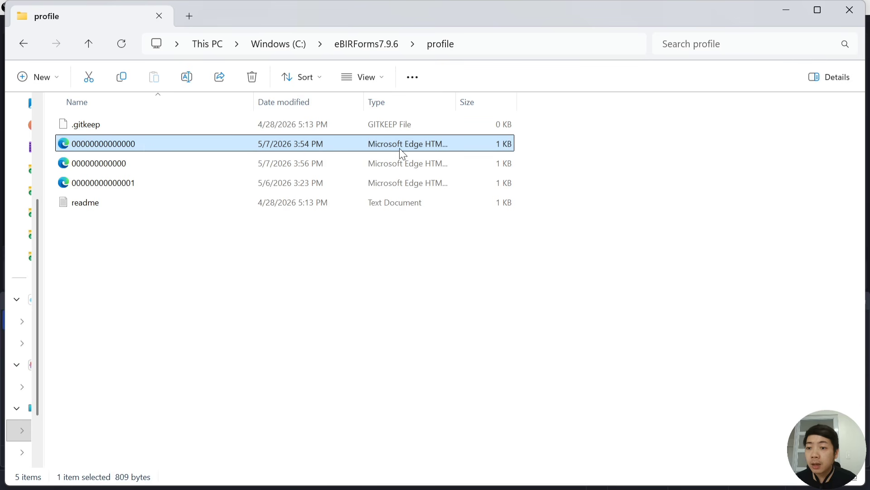
{"action": "key", "text": "shift+Down"}
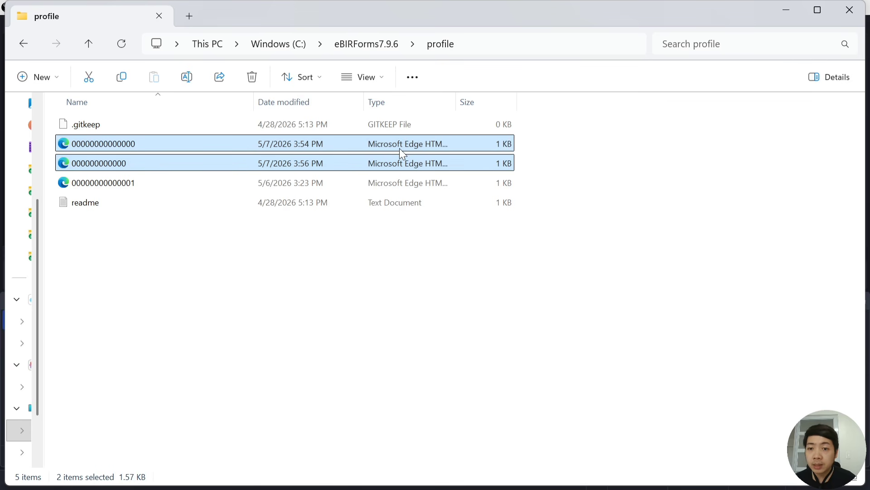
{"action": "key", "text": "shift+Down"}
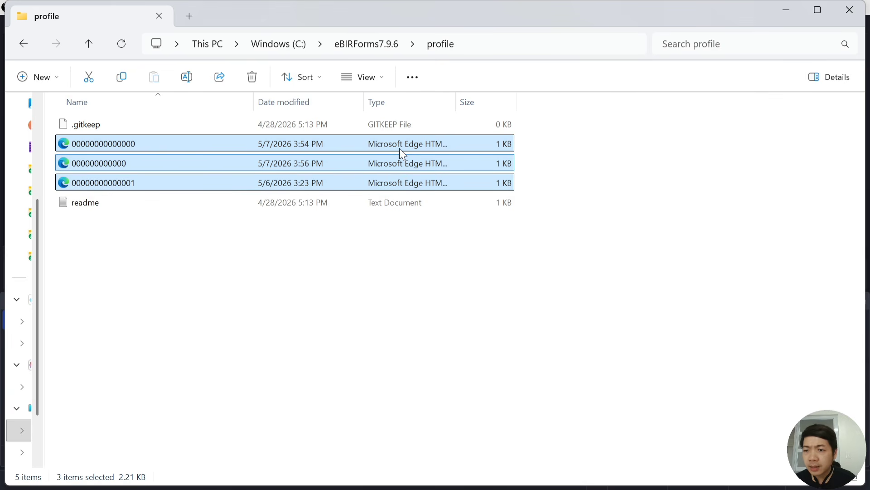
{"action": "key", "text": "shift+Delete"}
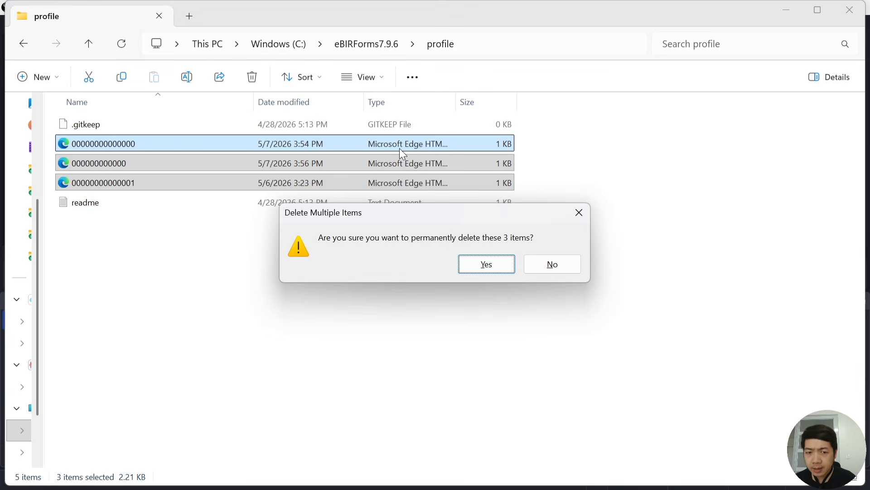
{"action": "key", "text": "Return"}
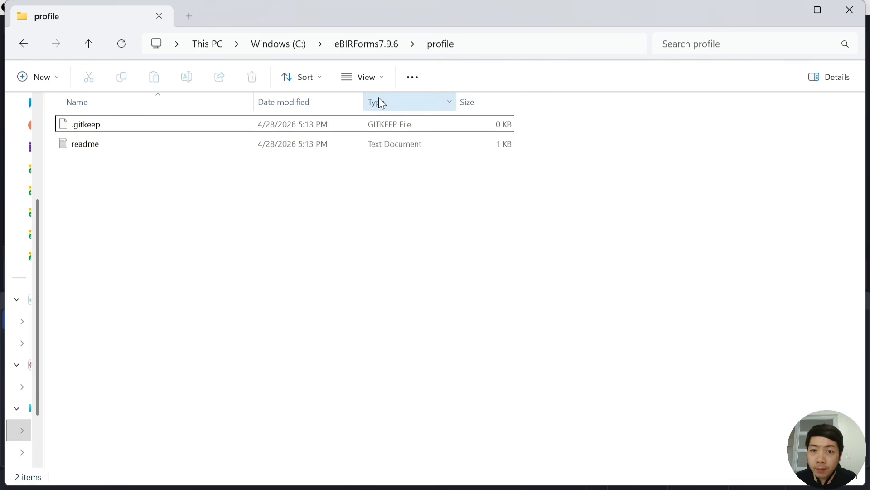
{"action": "left_click", "coordinate": [373, 48]}
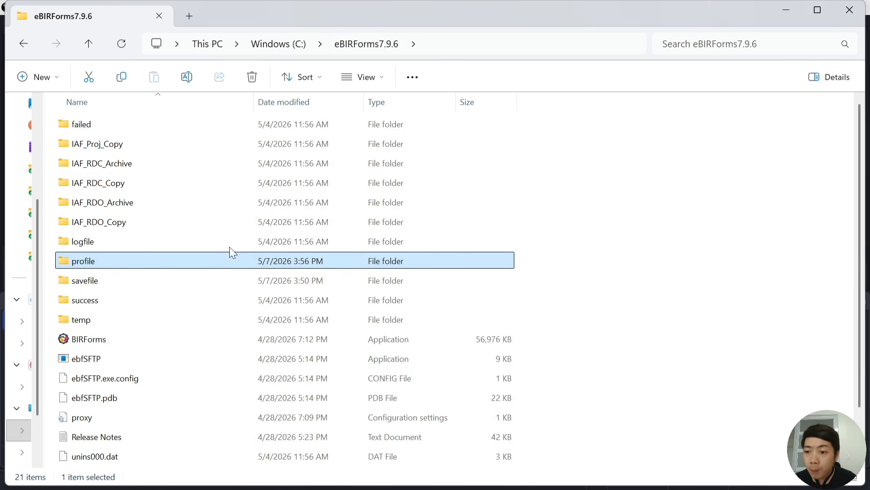
Launch BIRForms.exe from the eBIRForms7.9.6 folder to get a blank Profile form
{"action": "double_click", "coordinate": [112, 348]}
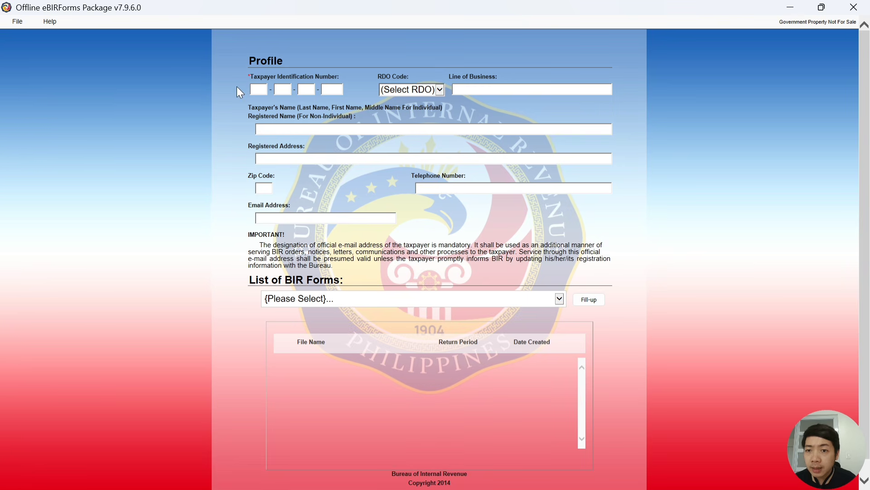
Enter the taxpayer's TIN, select RDO 039, and set line of business to ONLINE RETAIL
{"action": "left_click", "coordinate": [258, 90]}
{"action": "type", "text": "000"}
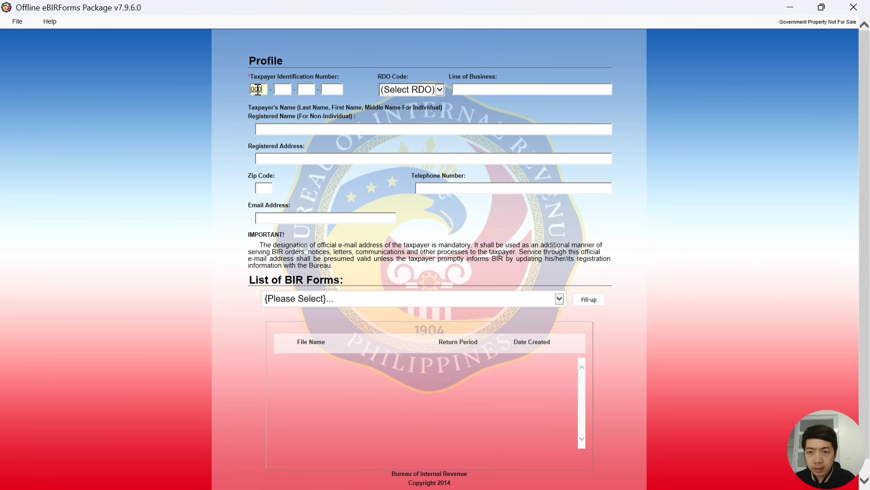
{"action": "type", "text": "-000-000-00000"}
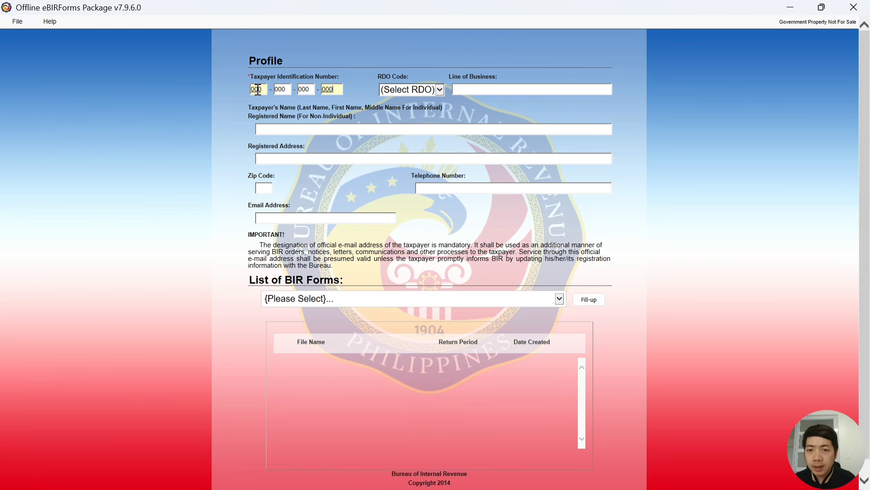
{"action": "left_click", "coordinate": [413, 90]}
{"action": "scroll", "coordinate": [396, 261], "scroll_direction": "down", "scroll_amount": 3}
{"action": "scroll", "coordinate": [395, 257], "scroll_direction": "down", "scroll_amount": 3}
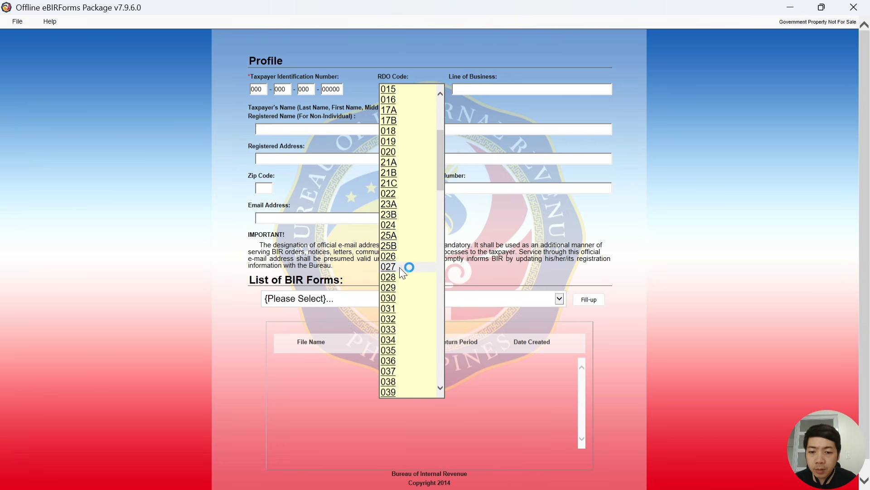
{"action": "left_click", "coordinate": [408, 360]}
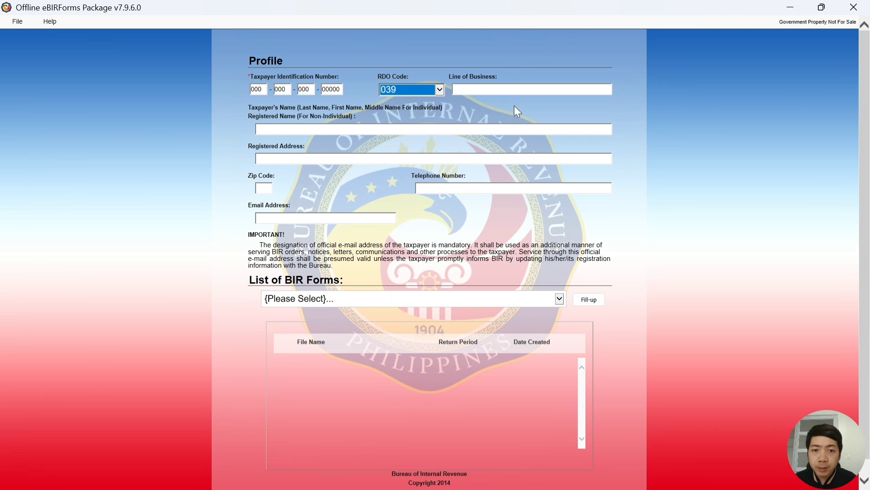
{"action": "left_click", "coordinate": [492, 89]}
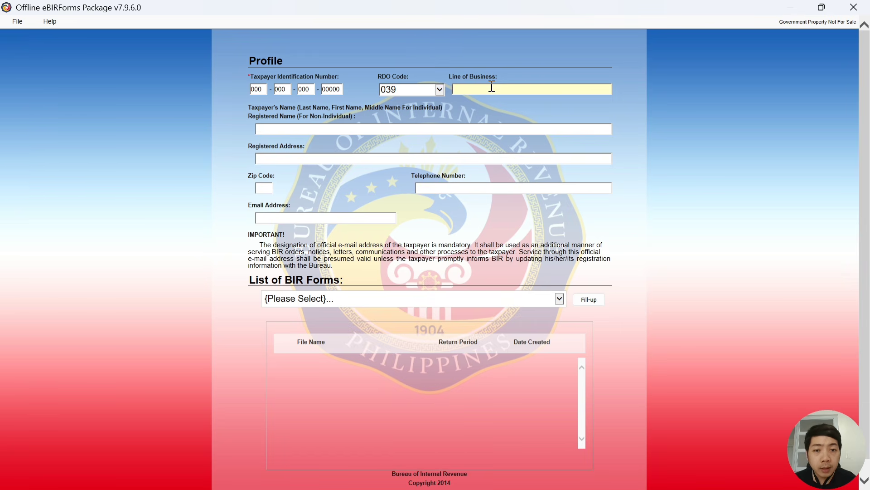
{"action": "type", "text": "ONLINE RETAIL"}
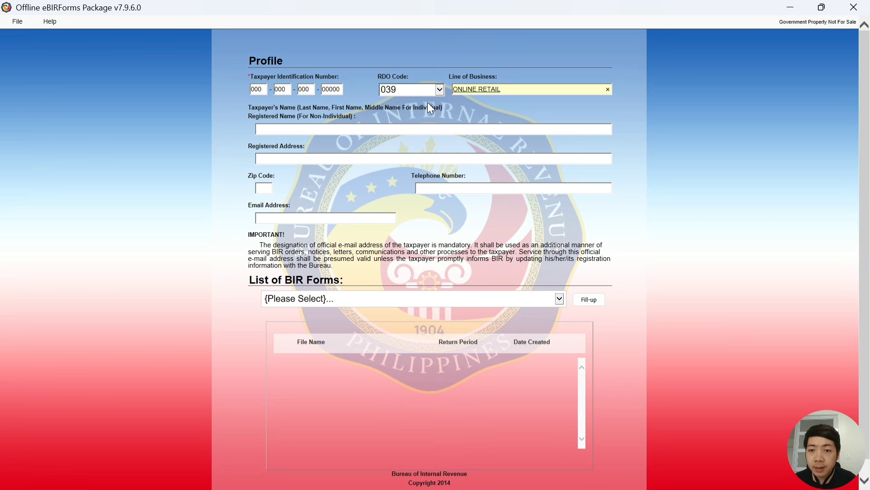
Fill in the taxpayer's registered name and registered address
{"action": "left_click", "coordinate": [331, 128]}
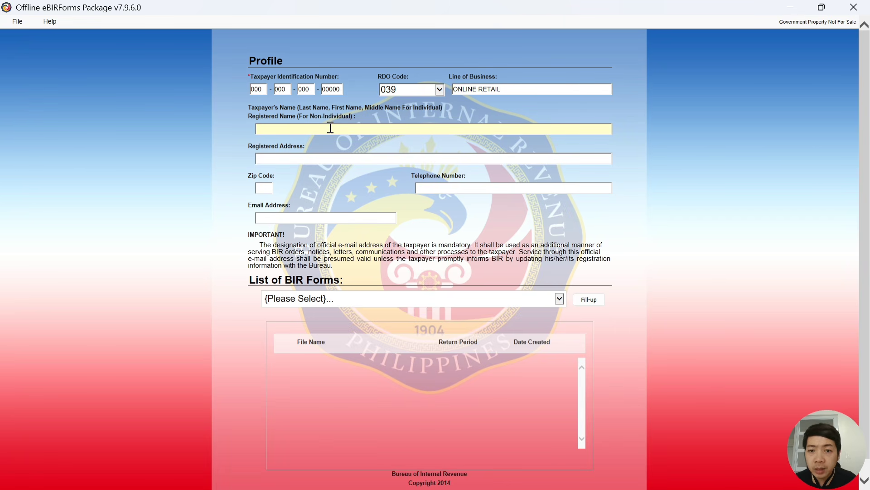
{"action": "type", "text": "MONKEY"}
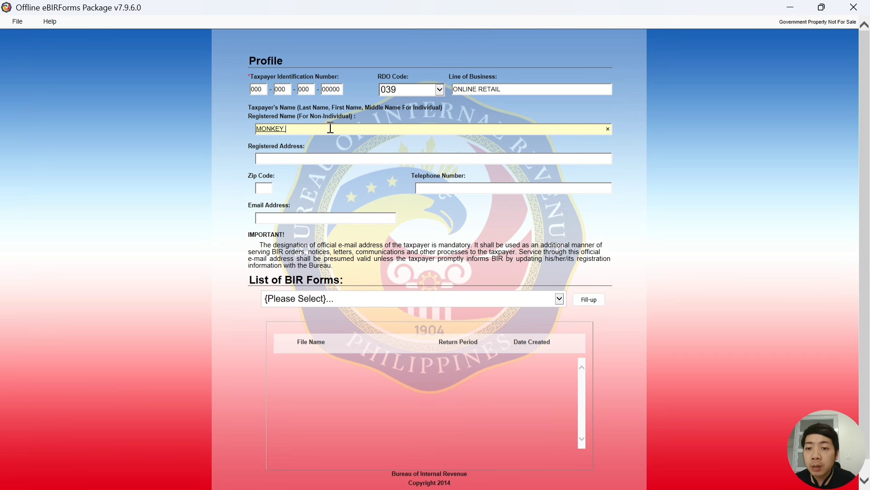
{"action": "key", "text": "BackSpace"}
{"action": "type", "text": ", LUFFY, DAWN"}
{"action": "left_click", "coordinate": [318, 156]}
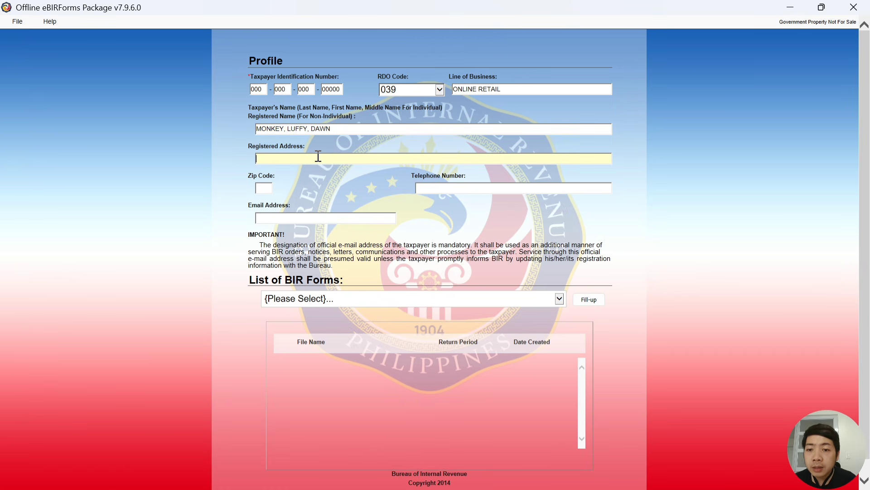
{"action": "type", "text": "ONE PIE"}
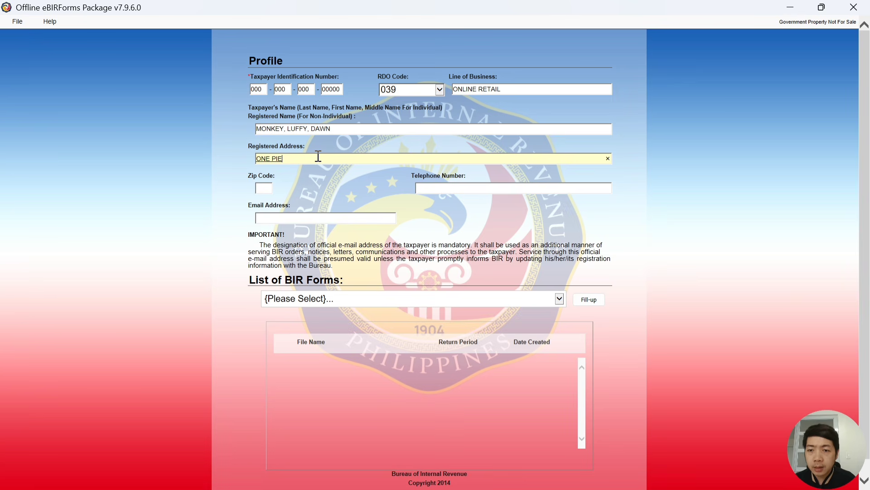
{"action": "type", "text": "CE ISLAND"}
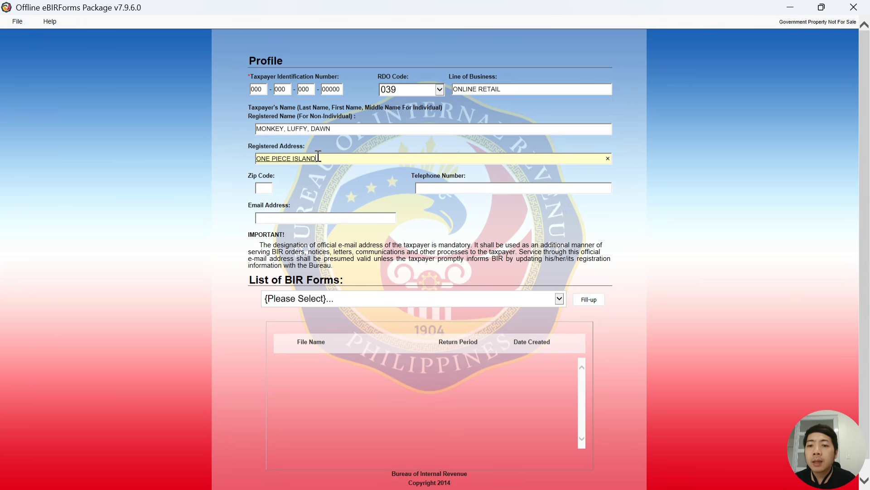
Enter the zip code, telephone number and lowercase e-mail address of the taxpayer
{"action": "left_click", "coordinate": [266, 187]}
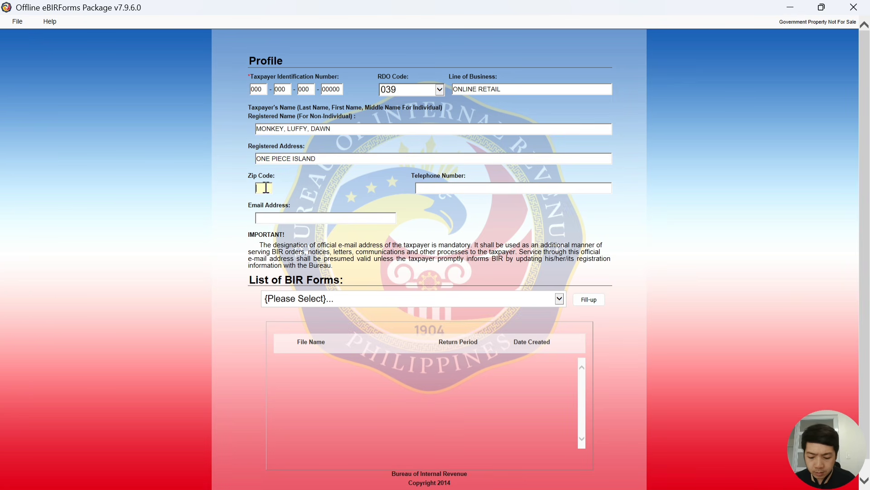
{"action": "type", "text": "1011"}
{"action": "left_click", "coordinate": [484, 186]}
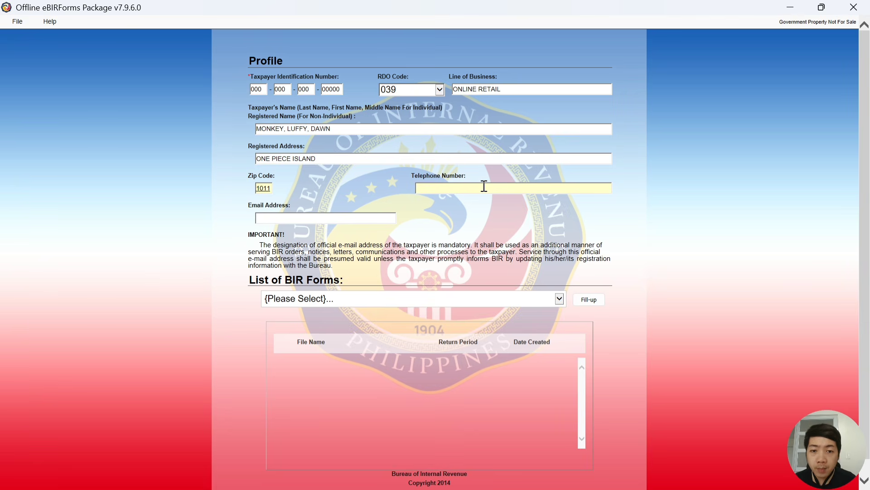
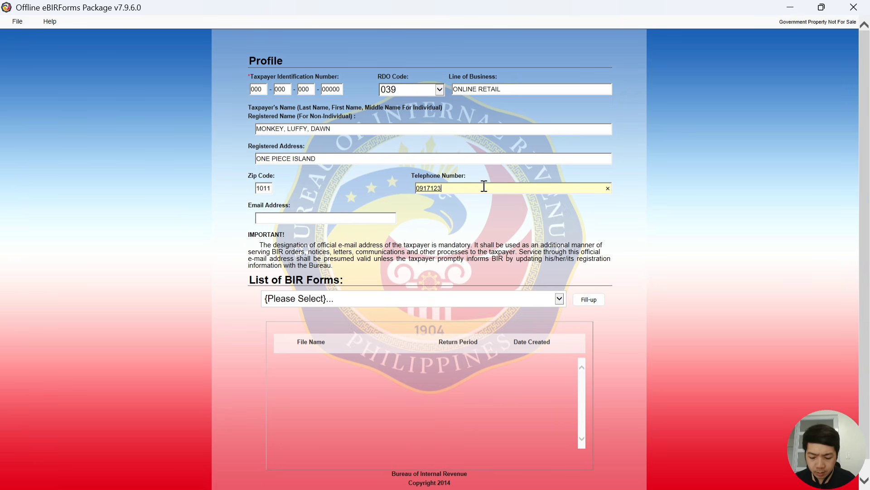
{"action": "left_click", "coordinate": [346, 217]}
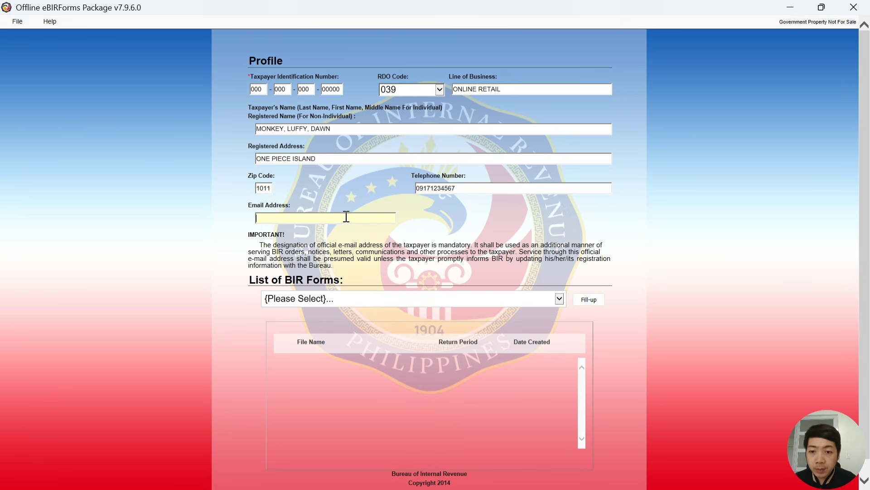
{"action": "type", "text": "MON"}
{"action": "key", "text": "BackSpace"}
{"action": "key", "text": "BackSpace"}
{"action": "key", "text": "BackSpace"}
{"action": "key", "text": "Caps_Lock"}
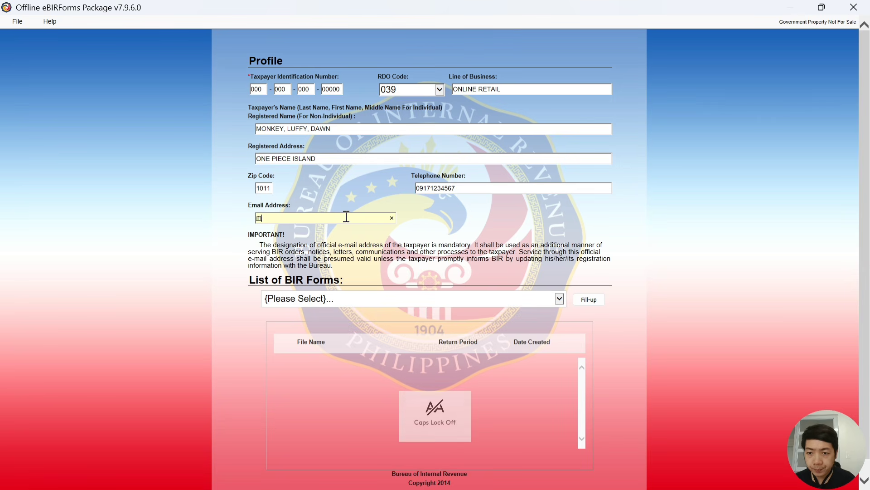
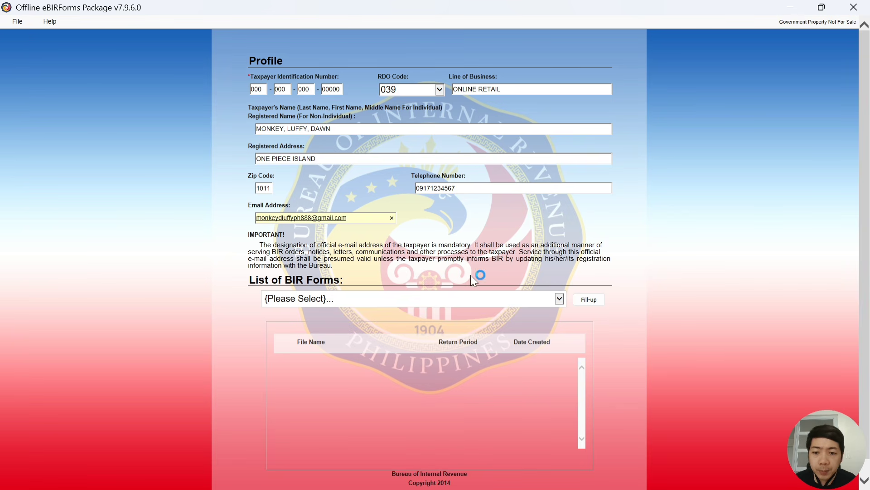
Select BIR Form 1701Qv2018 from the forms list and start Fill-up
{"action": "left_click", "coordinate": [373, 299]}
{"action": "scroll", "coordinate": [326, 320], "scroll_direction": "down", "scroll_amount": 3}
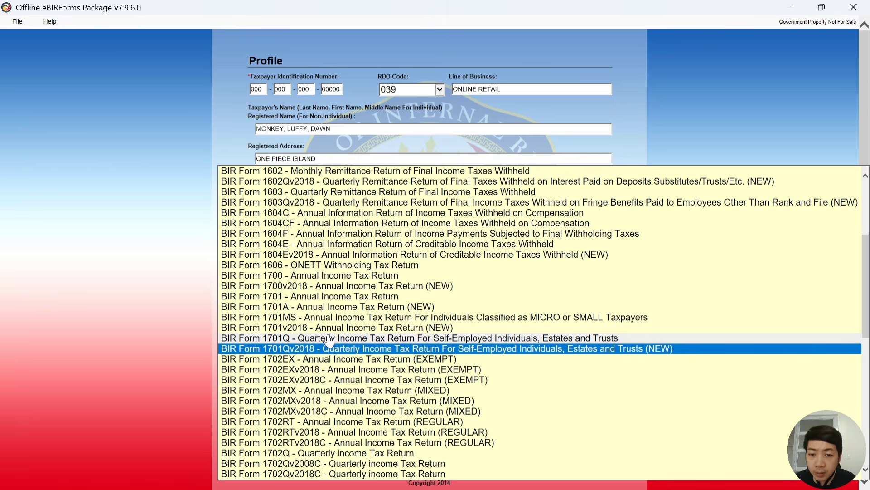
{"action": "left_click", "coordinate": [322, 348]}
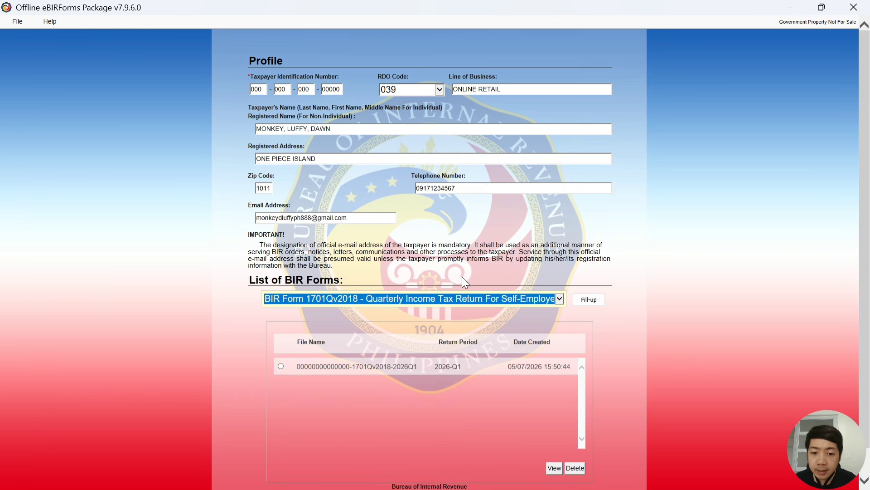
{"action": "left_click", "coordinate": [589, 300]}
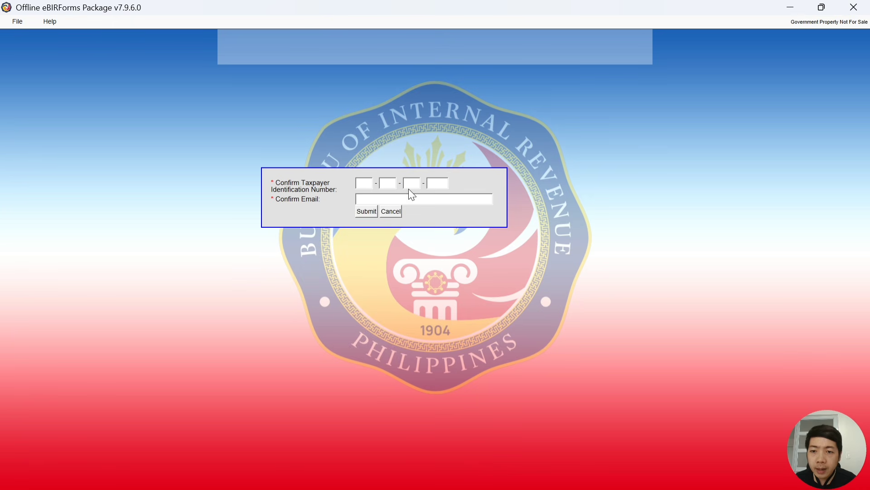
Re-enter the taxpayer's TIN and e-mail in the confirmation dialog and submit
{"action": "left_click", "coordinate": [364, 185]}
{"action": "type", "text": "00"}
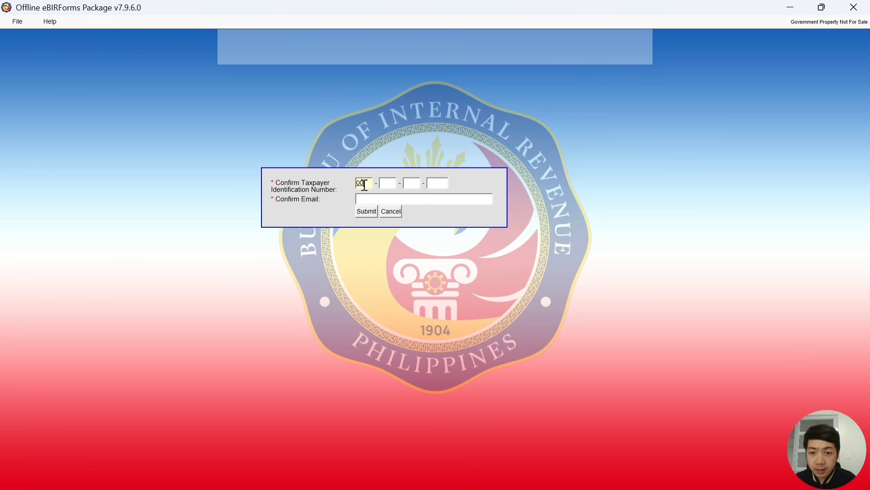
{"action": "type", "text": "000000000000"}
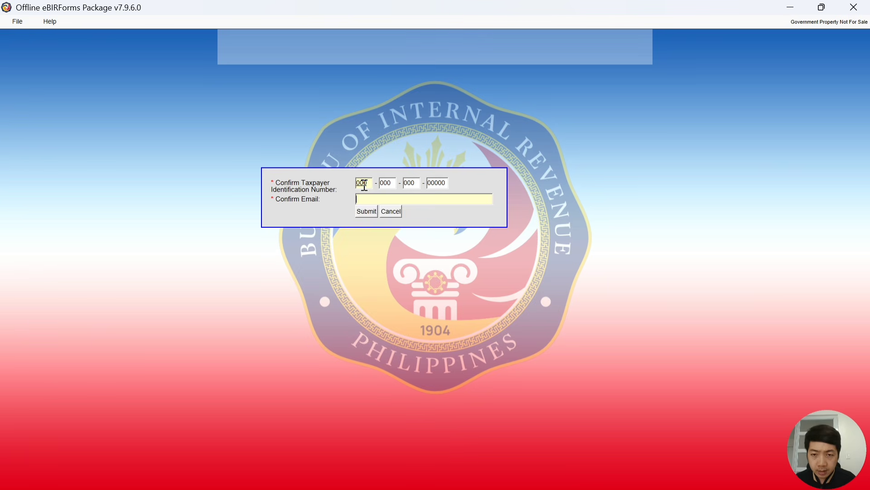
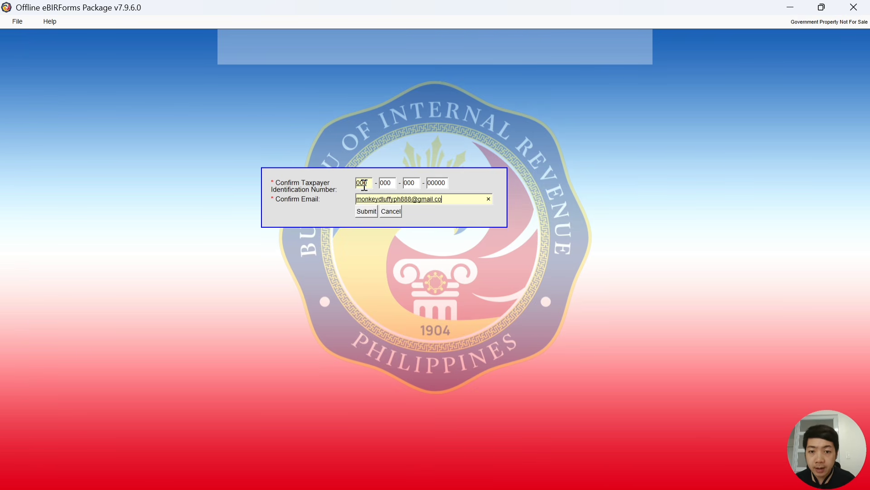
{"action": "left_click", "coordinate": [366, 210]}
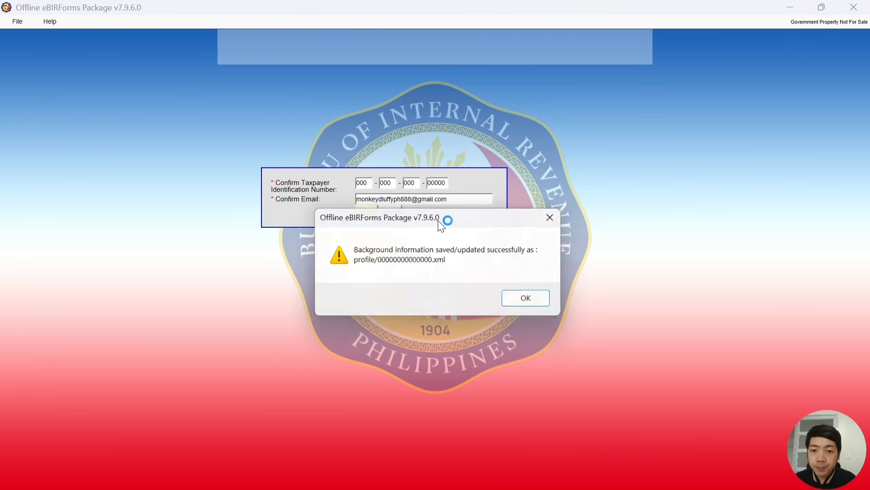
Dismiss the saved message, open Form 1701Q, and review its pre-filled profile details
{"action": "left_click", "coordinate": [525, 298]}
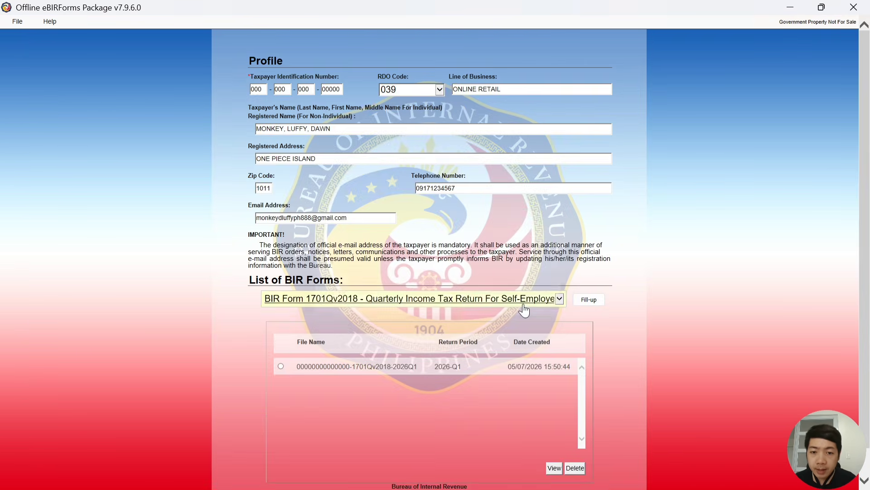
{"action": "left_click", "coordinate": [588, 300]}
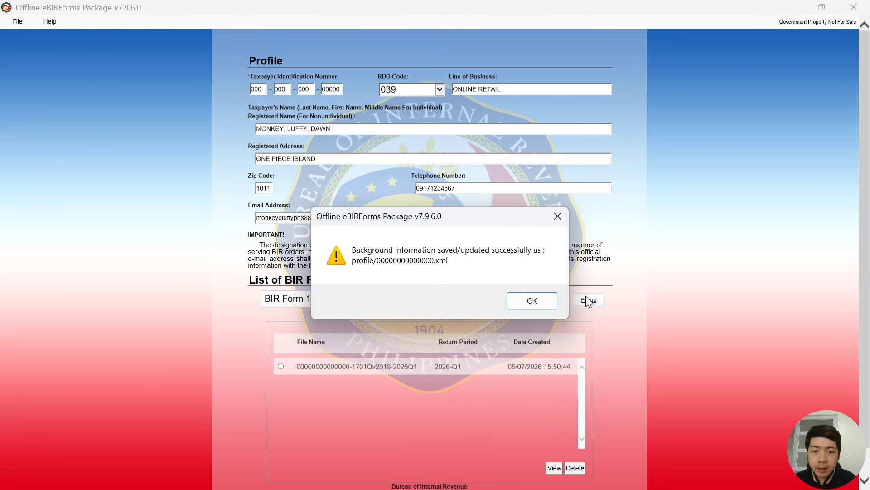
{"action": "left_click", "coordinate": [532, 301]}
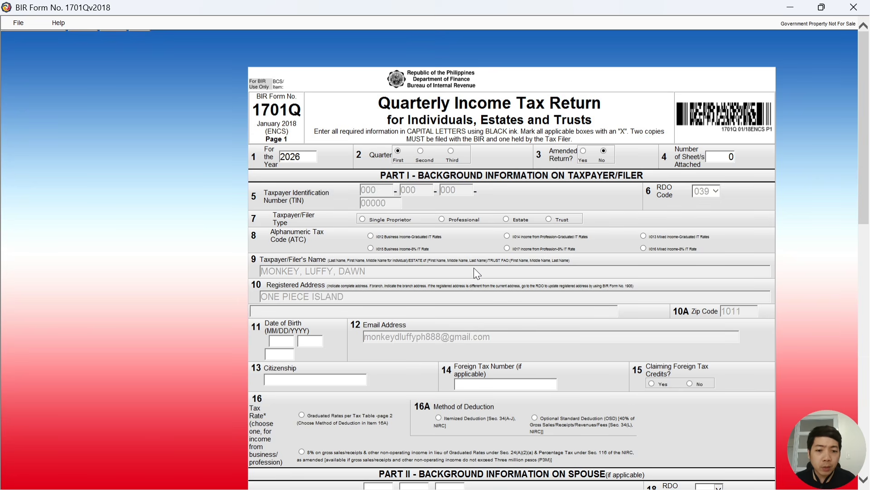
{"action": "scroll", "coordinate": [478, 266], "scroll_direction": "down", "scroll_amount": 3}
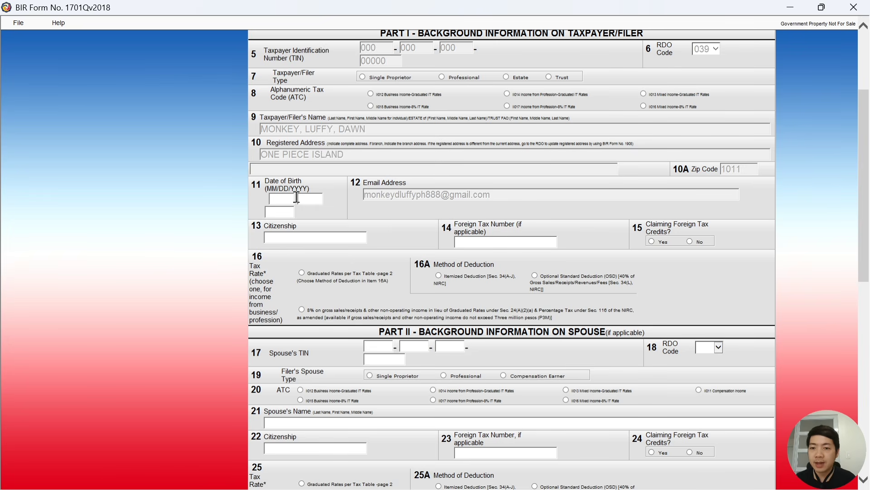
{"action": "scroll", "coordinate": [313, 204], "scroll_direction": "up", "scroll_amount": 3}
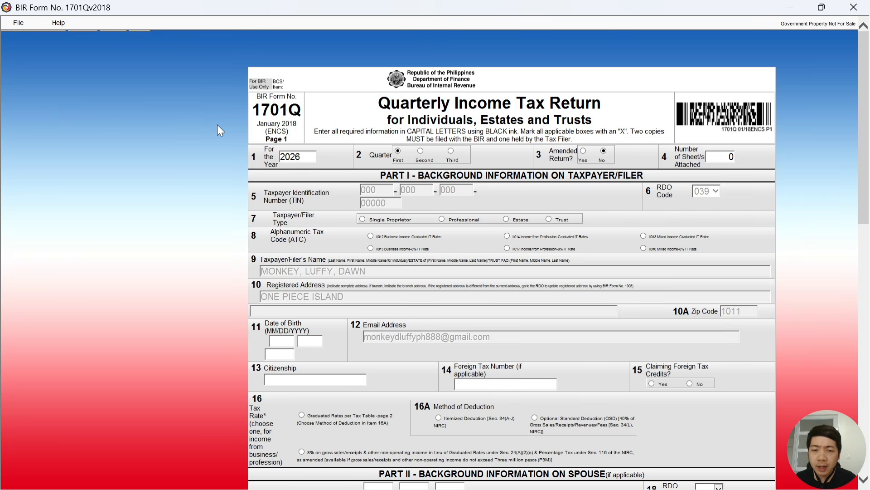